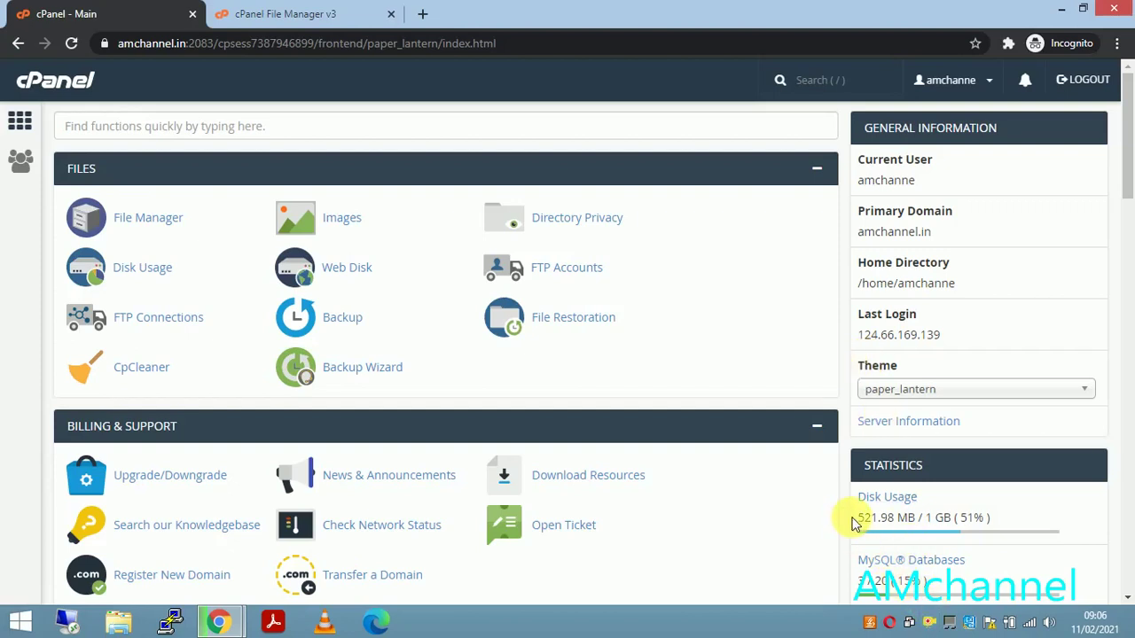
Check the account's 521.98 MB disk usage figure on the cPanel dashboard.
{"action": "scroll", "coordinate": [853, 523], "scroll_direction": "down", "scroll_amount": 2}
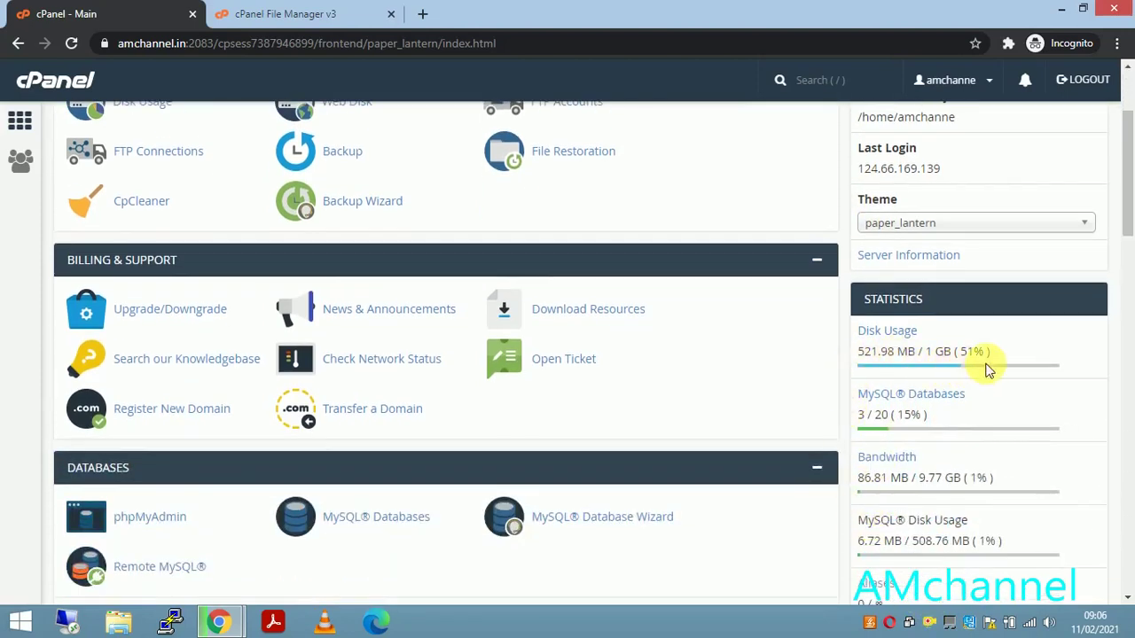
{"action": "left_click_drag", "start_coordinate": [858, 352], "coordinate": [935, 352]}
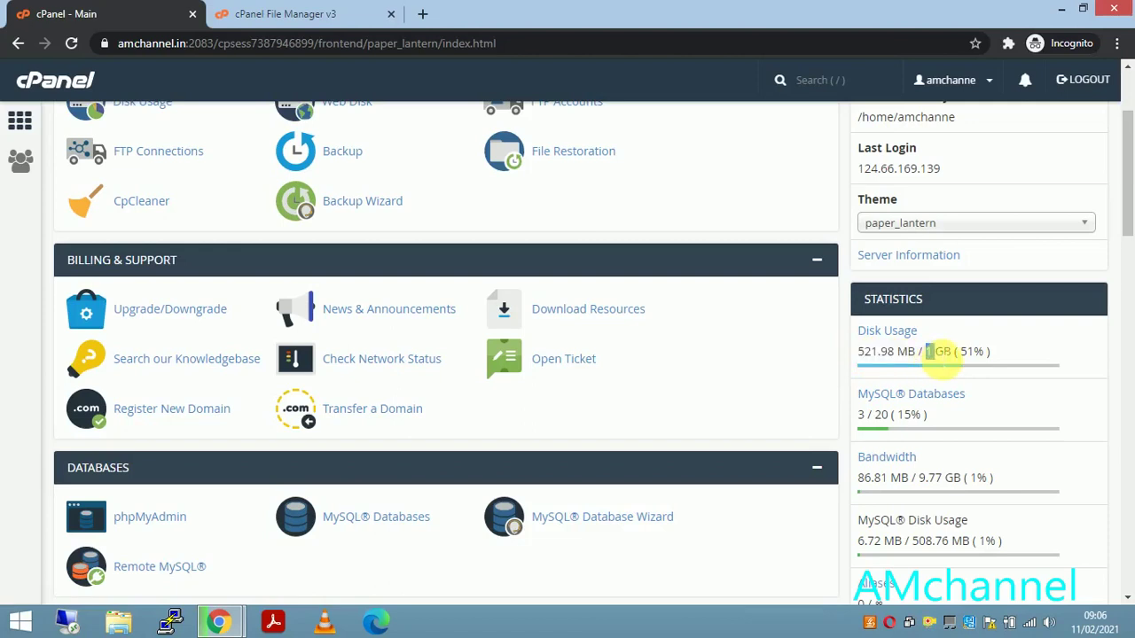
{"action": "left_click", "coordinate": [855, 381]}
Find CpCleaner under Files and start a new scan for junk files.
{"action": "scroll", "coordinate": [846, 376], "scroll_direction": "down", "scroll_amount": 1}
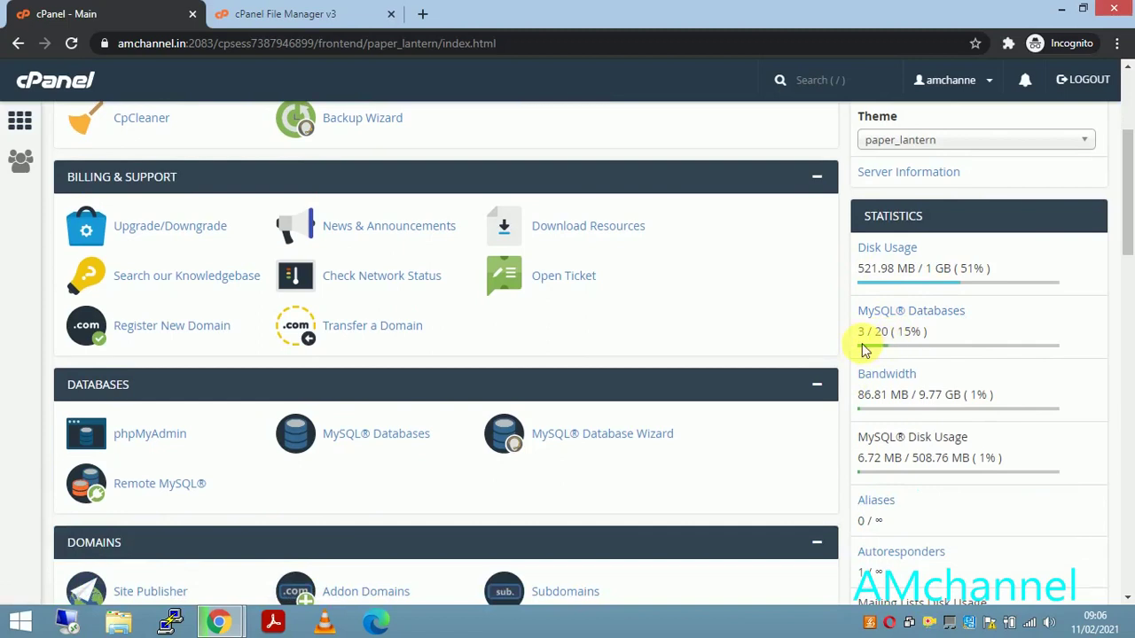
{"action": "scroll", "coordinate": [851, 359], "scroll_direction": "down", "scroll_amount": 4}
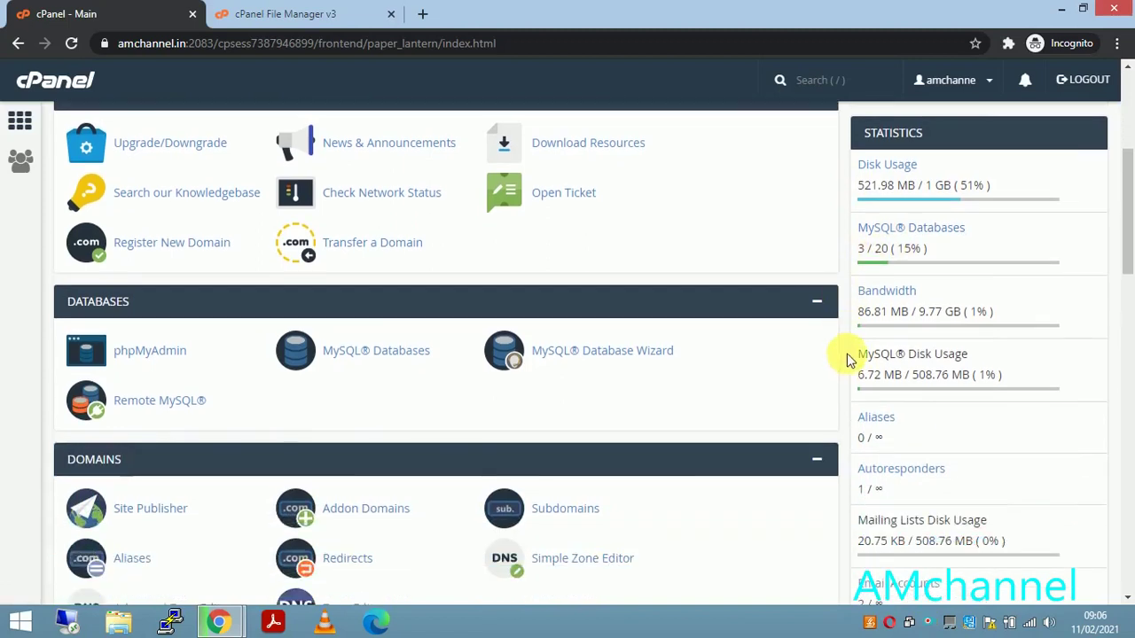
{"action": "scroll", "coordinate": [887, 425], "scroll_direction": "up", "scroll_amount": 6}
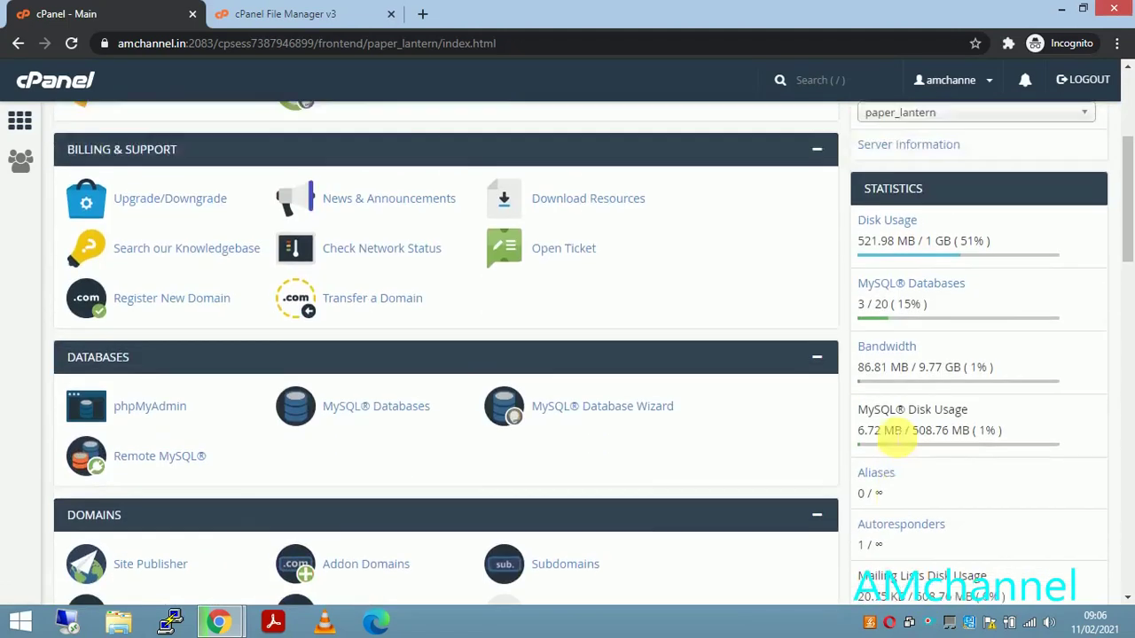
{"action": "scroll", "coordinate": [891, 431], "scroll_direction": "down", "scroll_amount": 5}
{"action": "scroll", "coordinate": [894, 434], "scroll_direction": "down", "scroll_amount": 4}
{"action": "scroll", "coordinate": [894, 435], "scroll_direction": "up", "scroll_amount": 7}
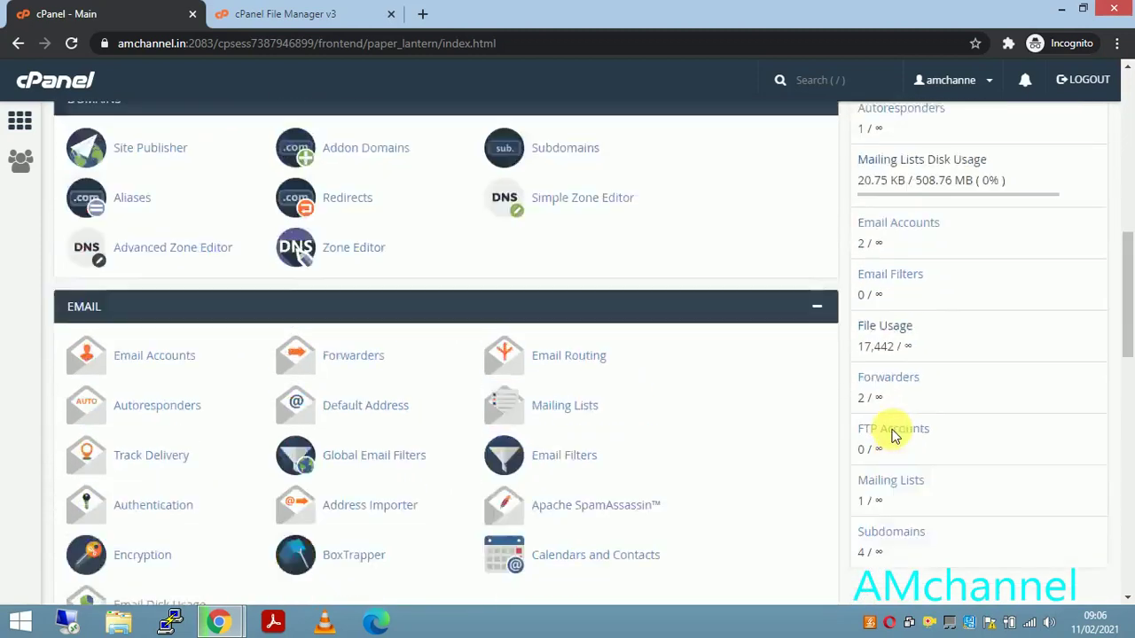
{"action": "scroll", "coordinate": [897, 434], "scroll_direction": "up", "scroll_amount": 2}
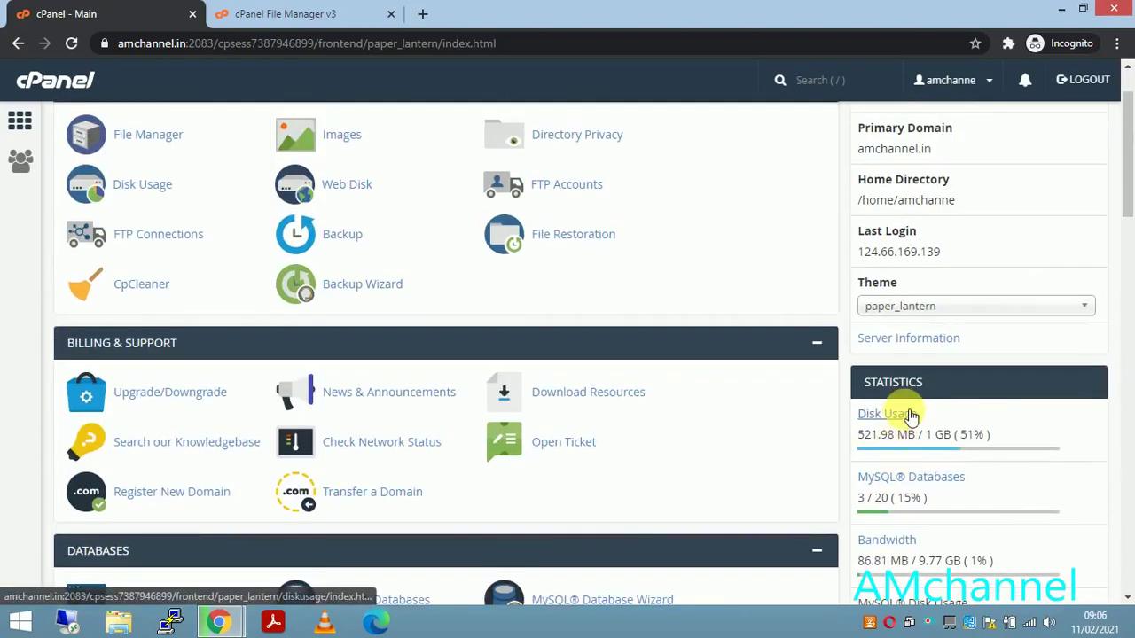
{"action": "scroll", "coordinate": [895, 432], "scroll_direction": "up", "scroll_amount": 1}
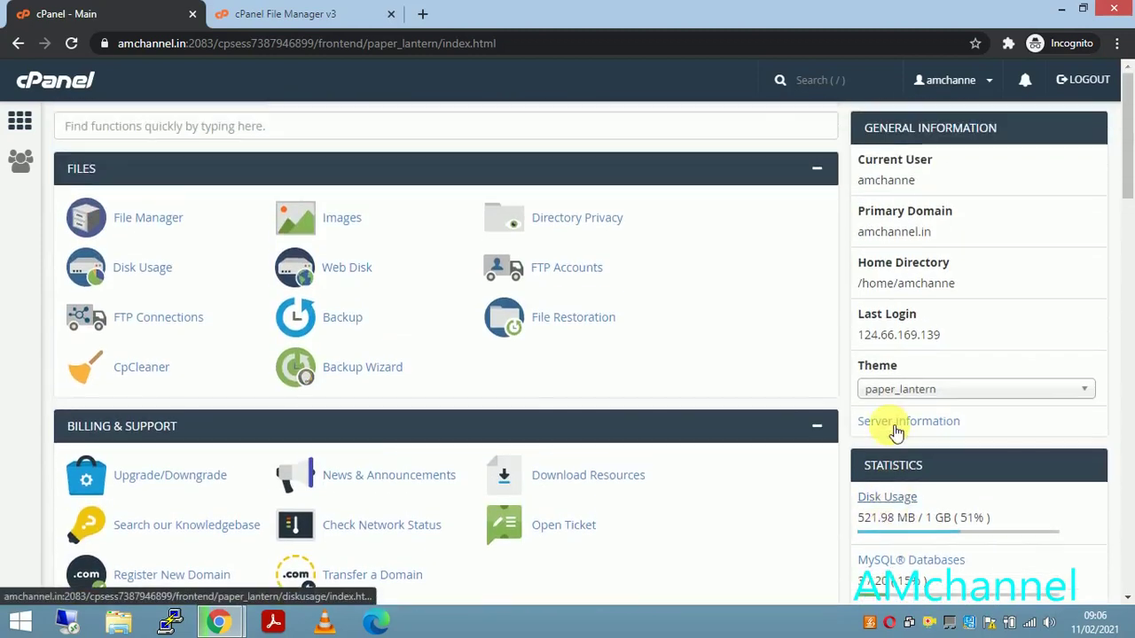
{"action": "left_click", "coordinate": [145, 374]}
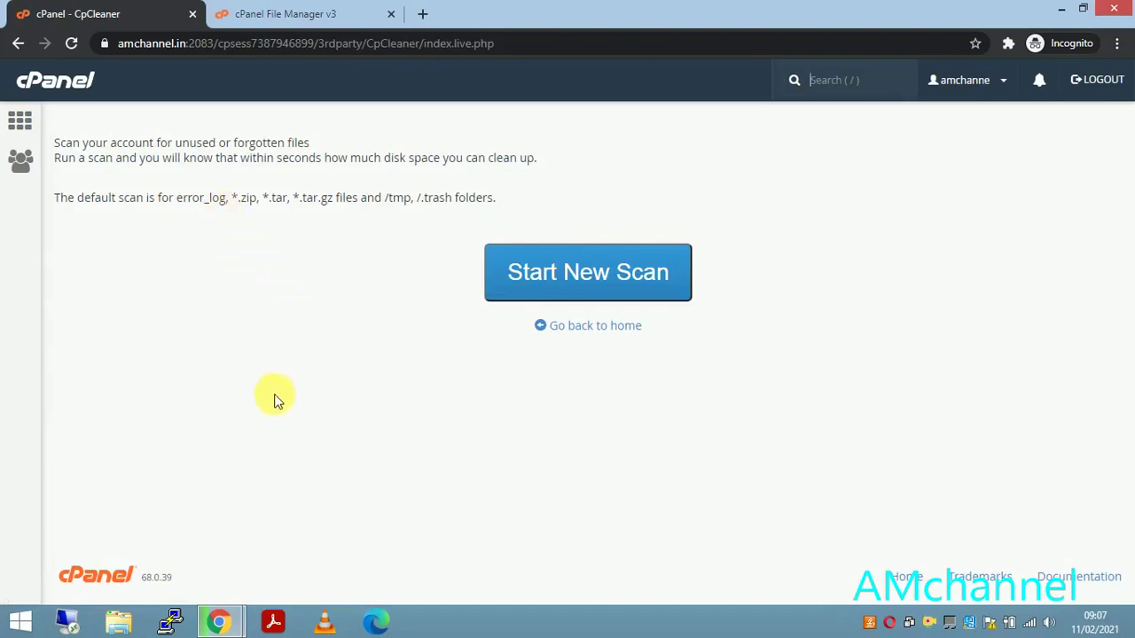
{"action": "left_click", "coordinate": [594, 283]}
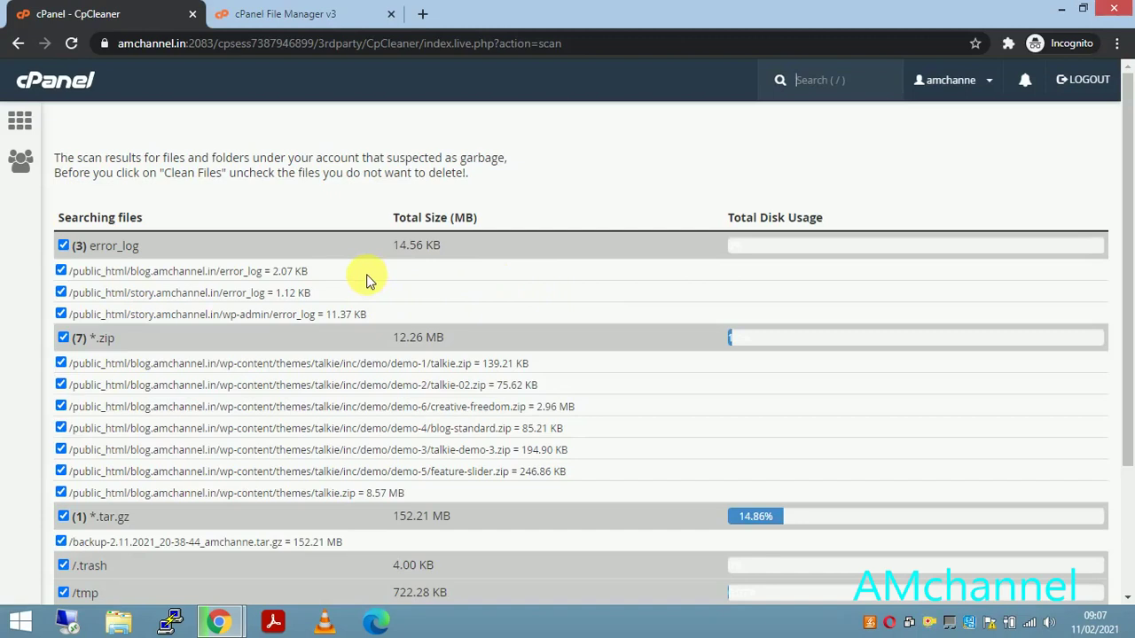
{"action": "left_click", "coordinate": [449, 247]}
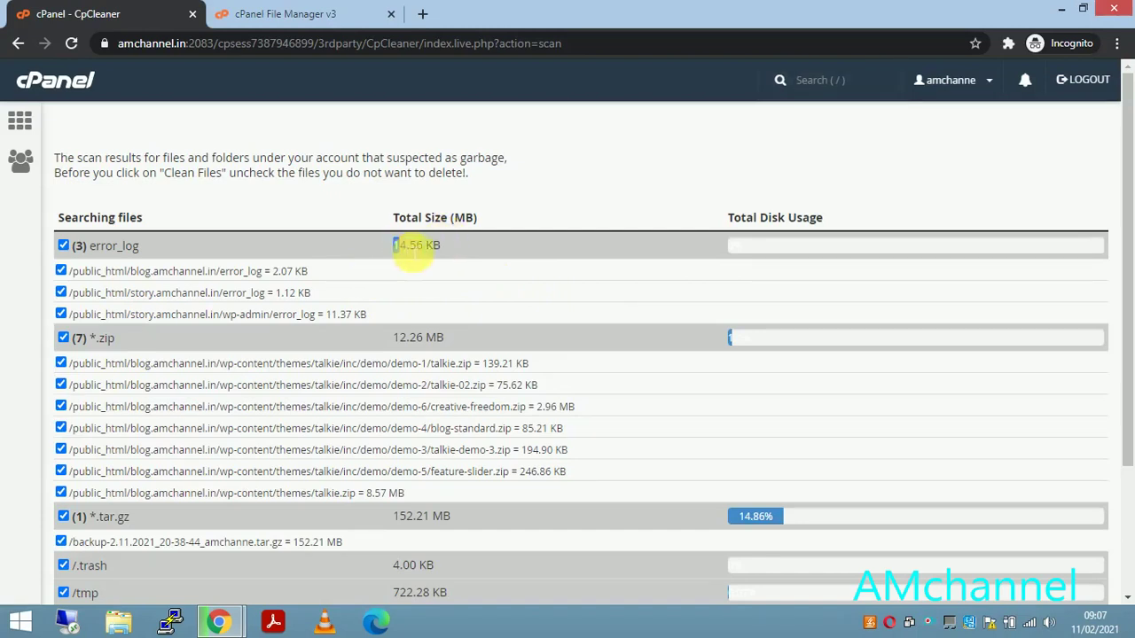
{"action": "left_click", "coordinate": [449, 249]}
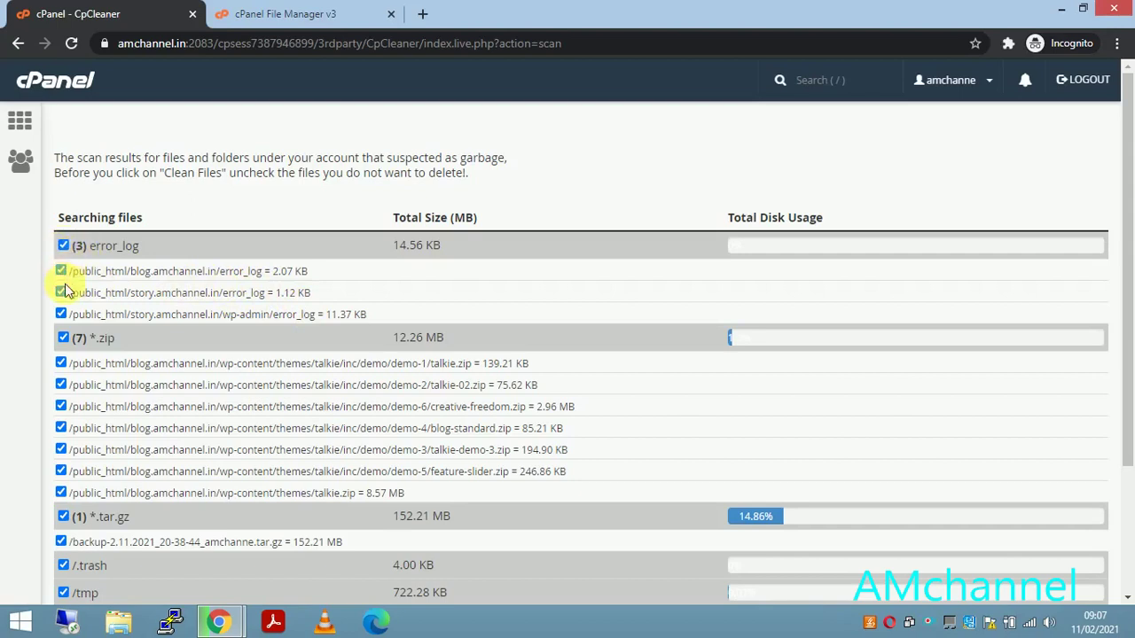
{"action": "scroll", "coordinate": [63, 290], "scroll_direction": "down", "scroll_amount": 2}
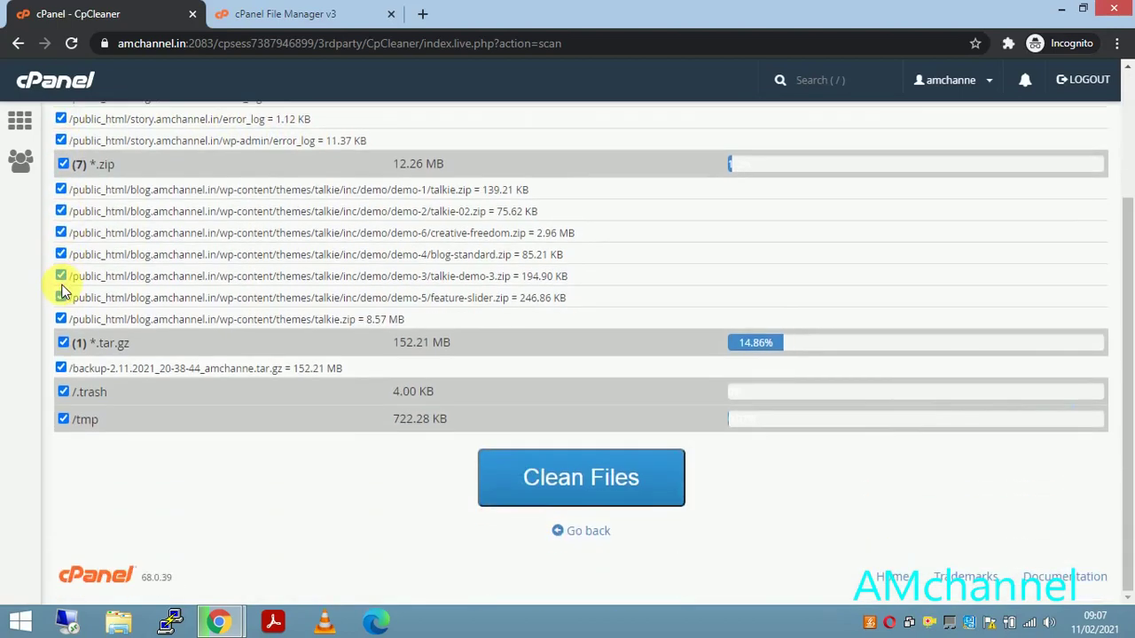
{"action": "scroll", "coordinate": [332, 468], "scroll_direction": "up", "scroll_amount": 2}
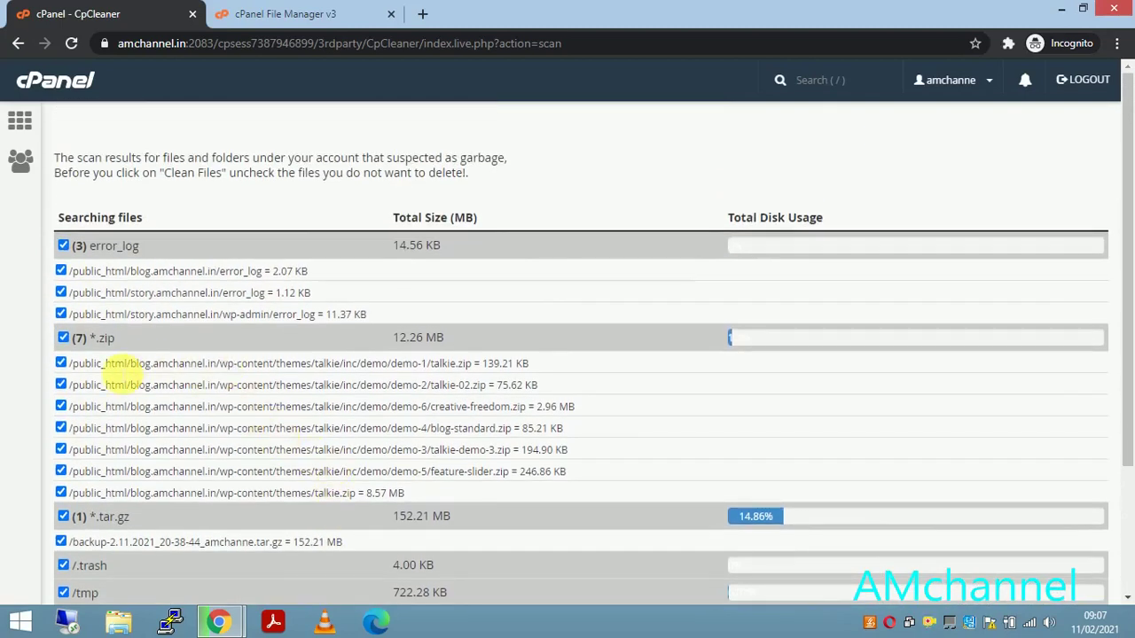
{"action": "scroll", "coordinate": [119, 377], "scroll_direction": "down", "scroll_amount": 1}
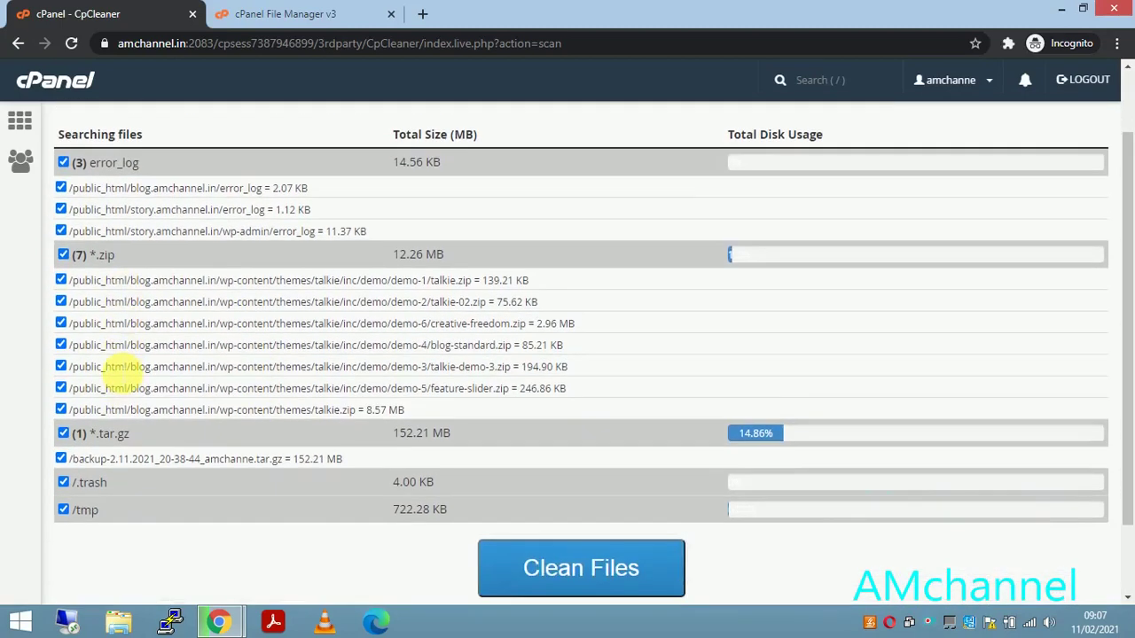
{"action": "scroll", "coordinate": [133, 371], "scroll_direction": "up", "scroll_amount": 1}
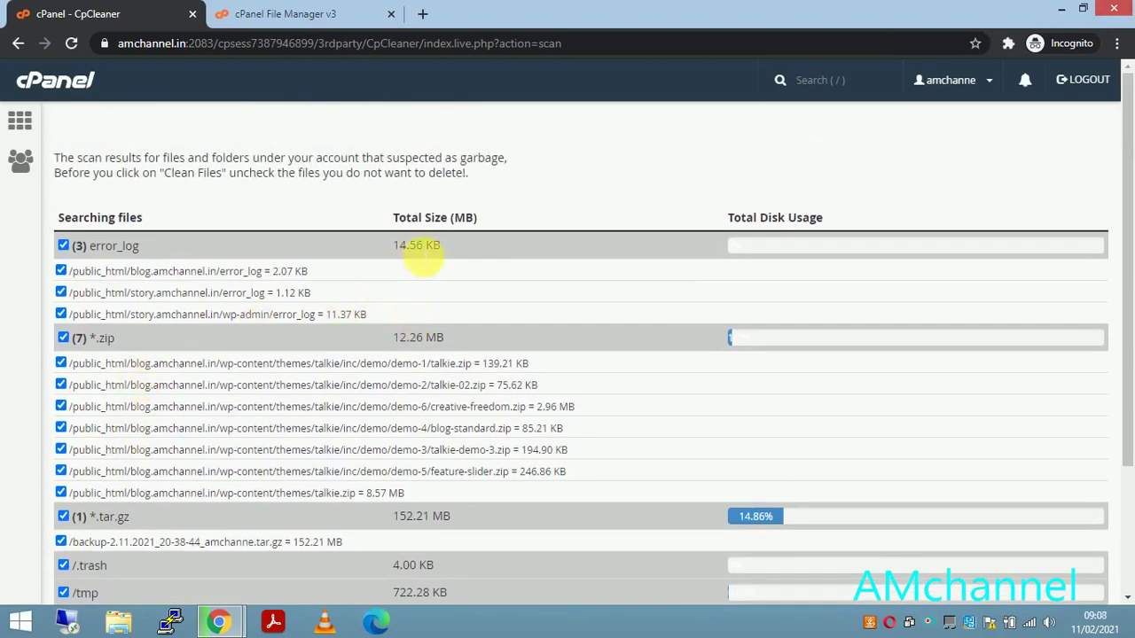
{"action": "scroll", "coordinate": [411, 331], "scroll_direction": "down", "scroll_amount": 1}
{"action": "scroll", "coordinate": [410, 337], "scroll_direction": "down", "scroll_amount": 1}
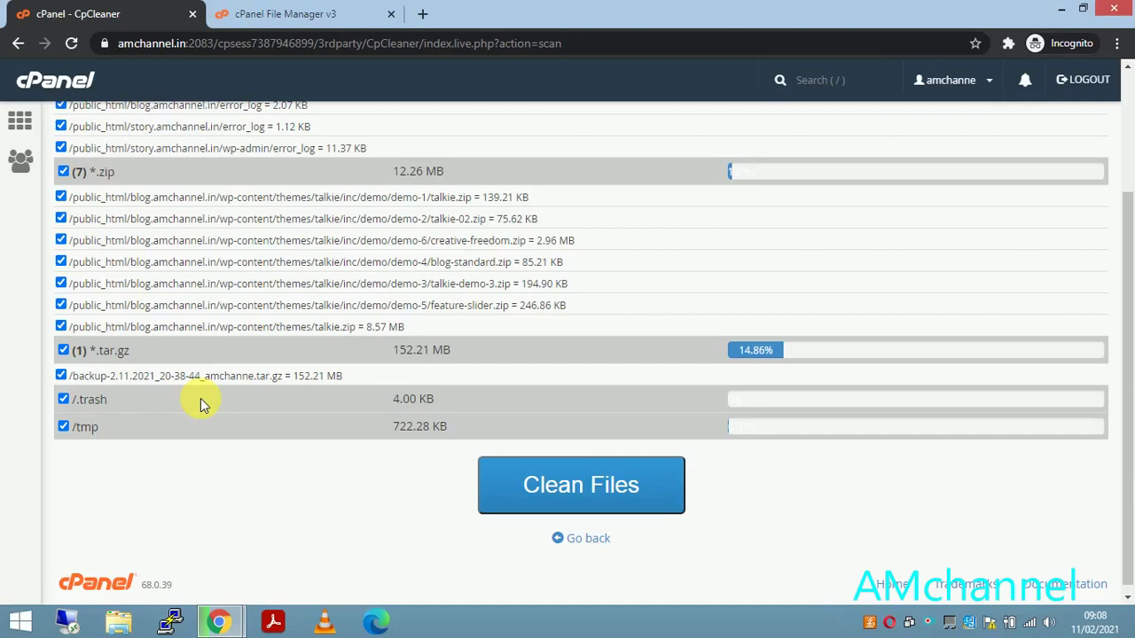
{"action": "scroll", "coordinate": [201, 398], "scroll_direction": "up", "scroll_amount": 2}
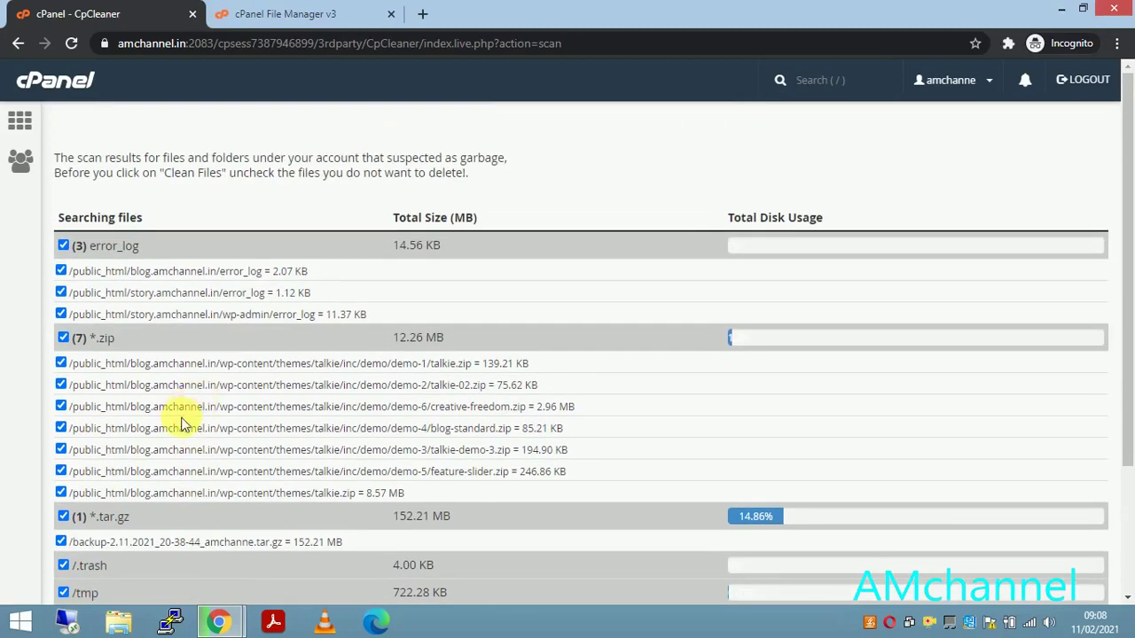
{"action": "scroll", "coordinate": [182, 425], "scroll_direction": "down", "scroll_amount": 1}
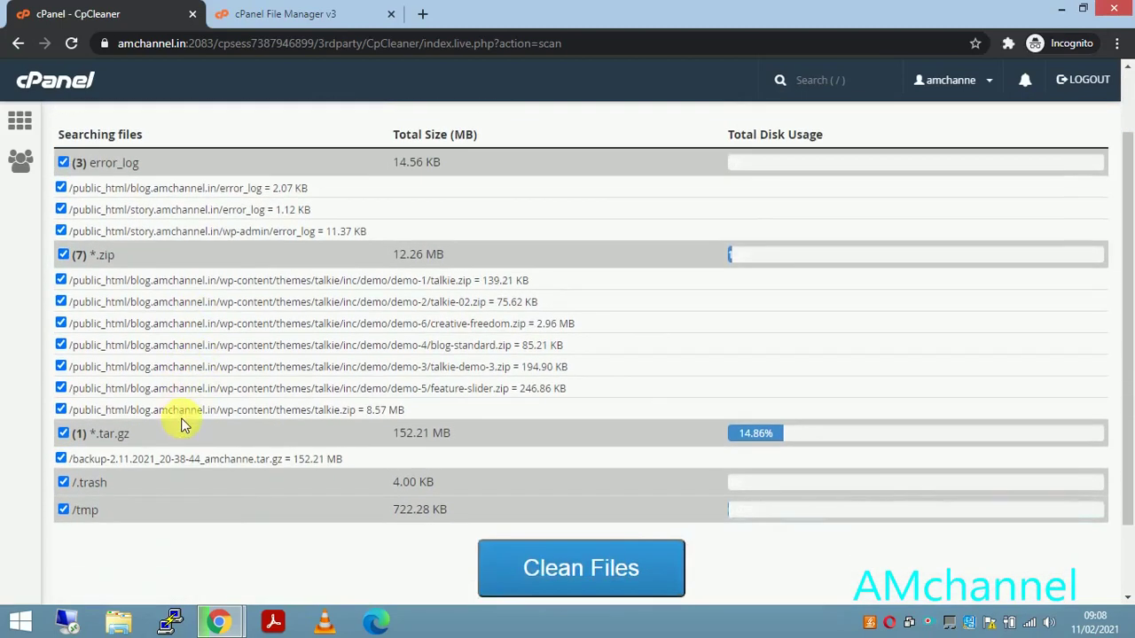
Exclude the 152.21 MB .tar.gz backup archive and request cleaning of the remaining checked files.
{"action": "left_click", "coordinate": [61, 460]}
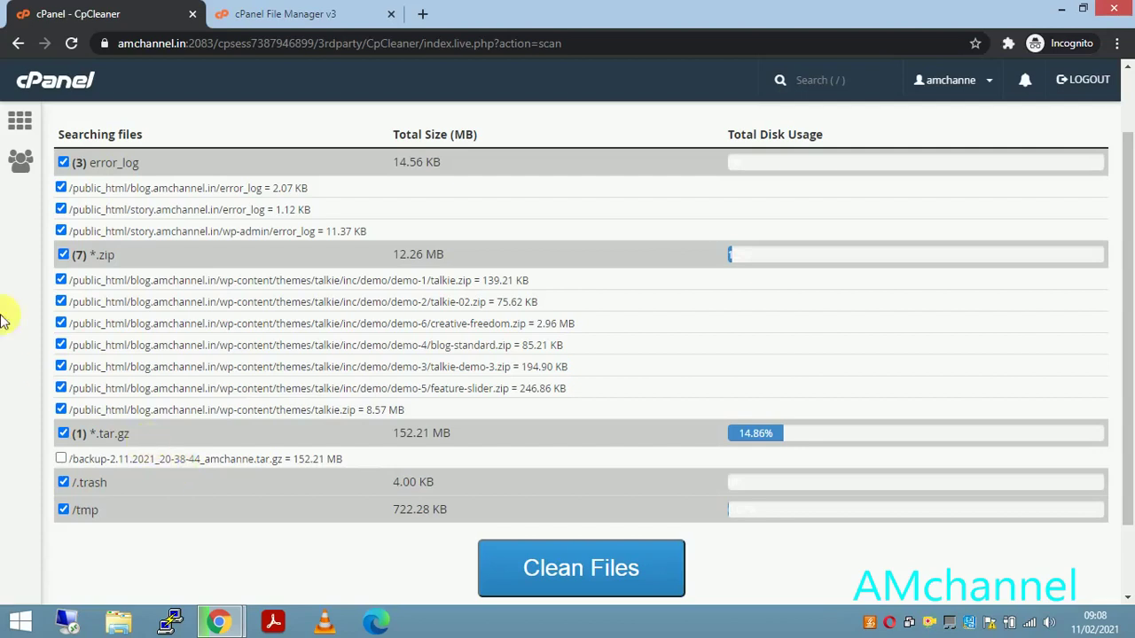
{"action": "scroll", "coordinate": [457, 506], "scroll_direction": "down", "scroll_amount": 2}
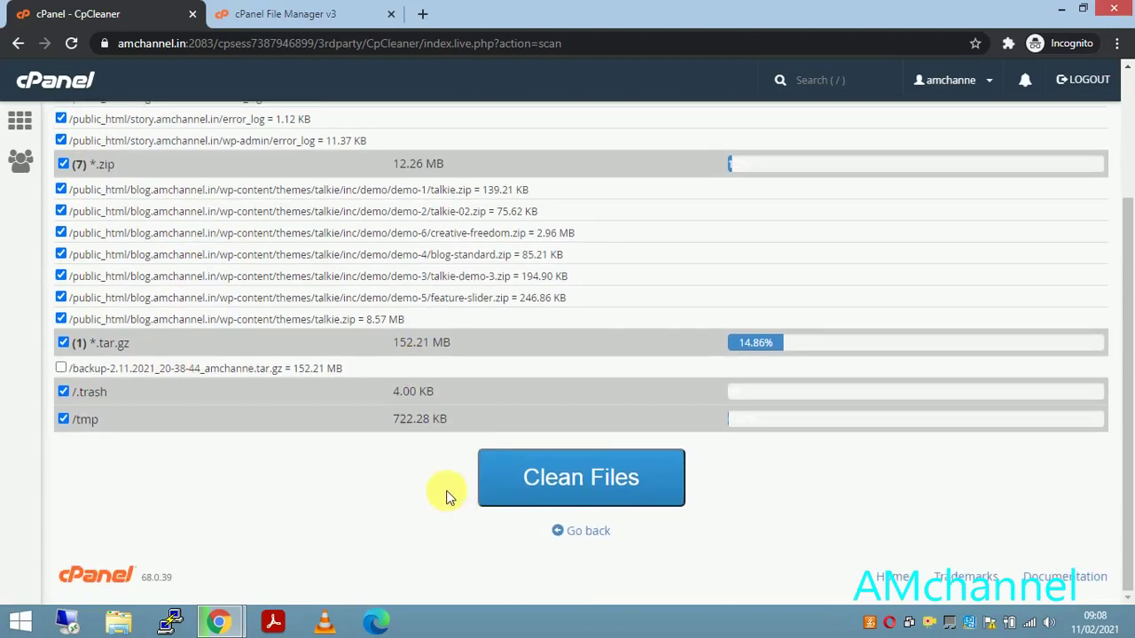
{"action": "left_click", "coordinate": [580, 489]}
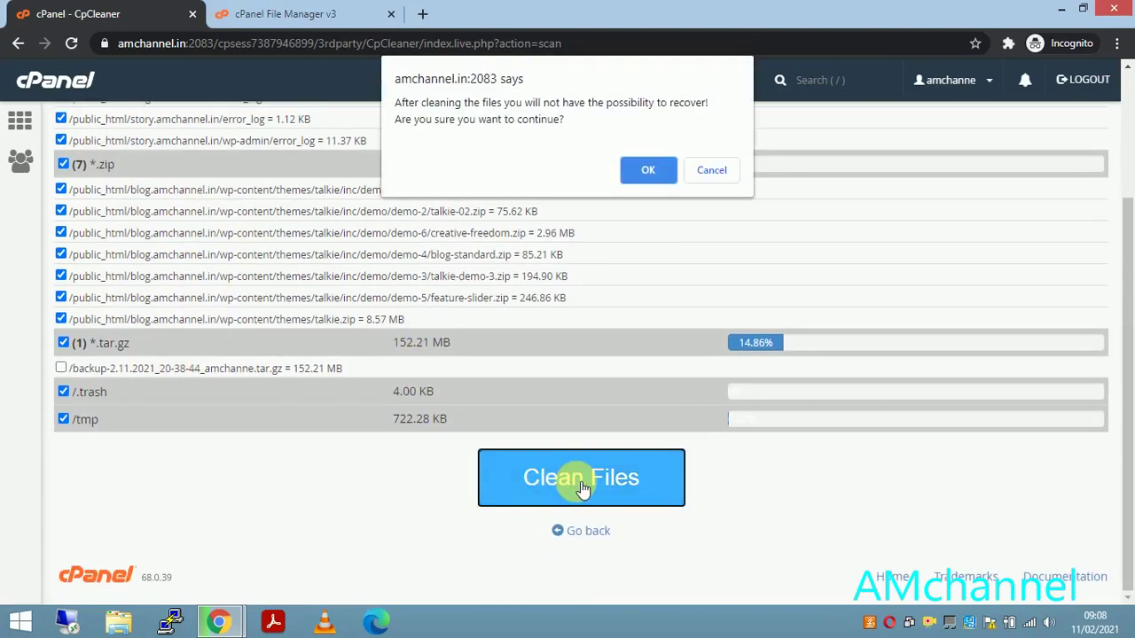
Confirm clearing 10 files plus the tmp and trash folders, then return to the cPanel home dashboard.
{"action": "left_click", "coordinate": [650, 171]}
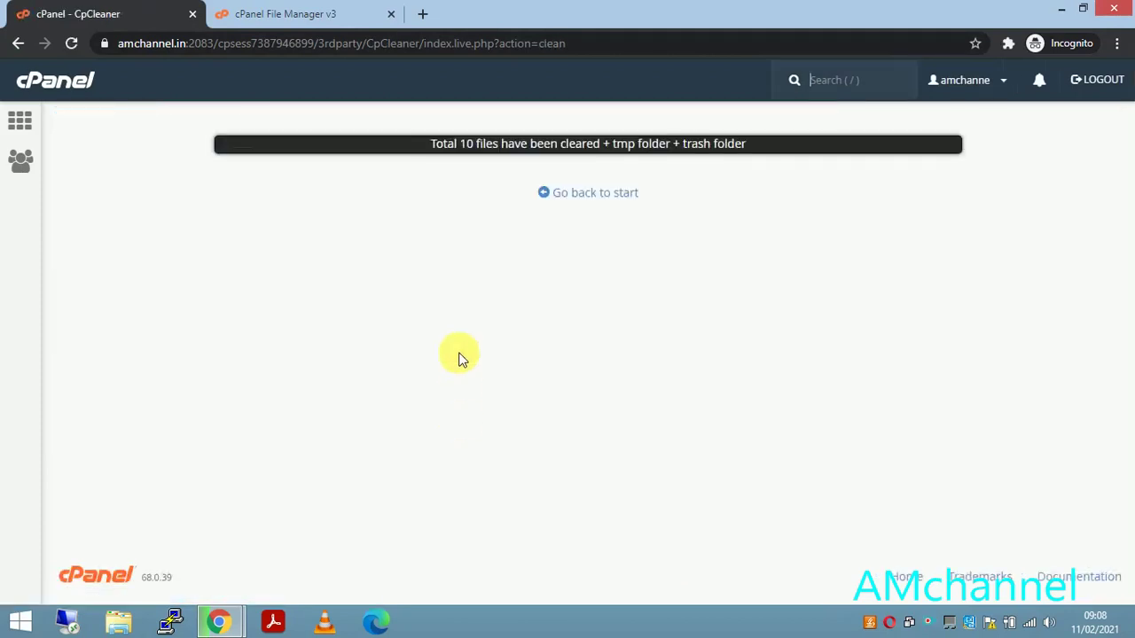
{"action": "left_click", "coordinate": [595, 196]}
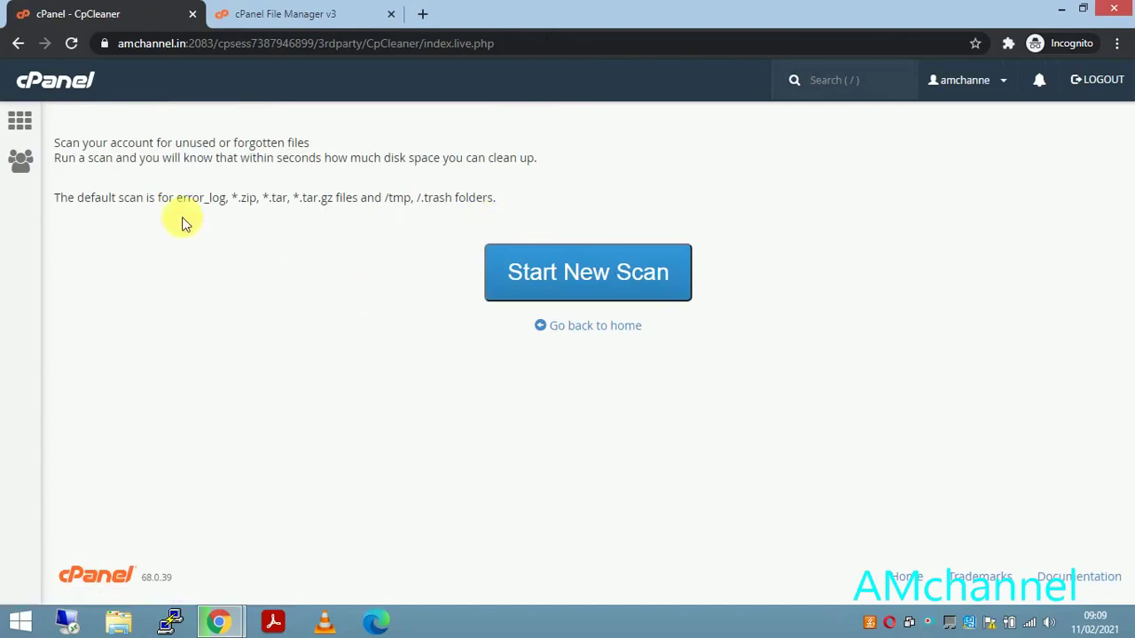
{"action": "left_click", "coordinate": [22, 121]}
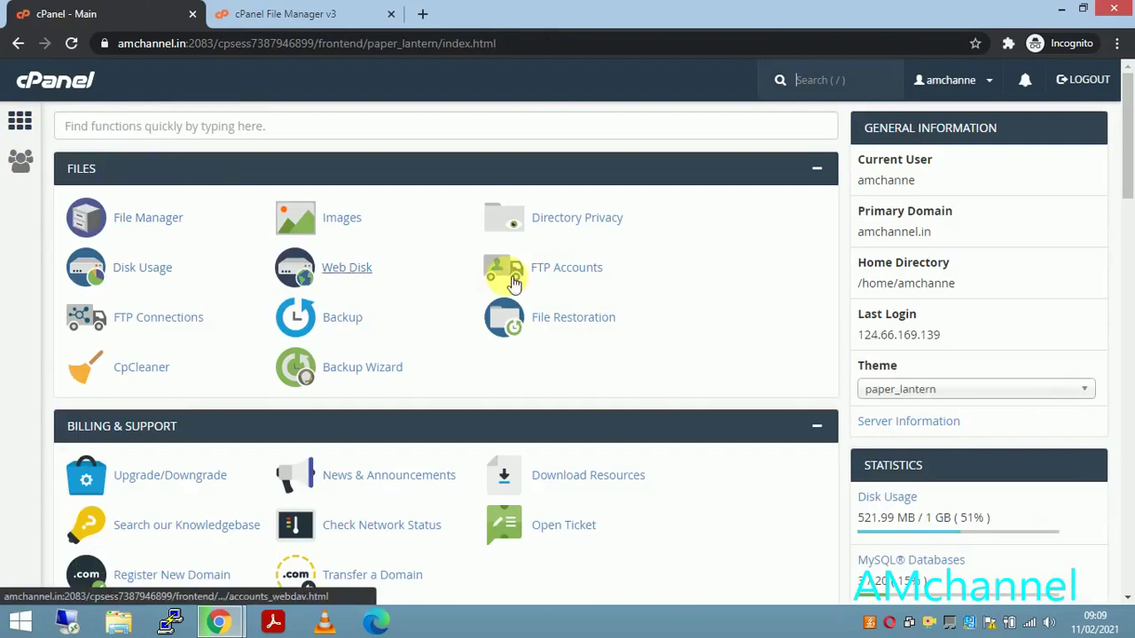
{"action": "scroll", "coordinate": [537, 271], "scroll_direction": "down", "scroll_amount": 1}
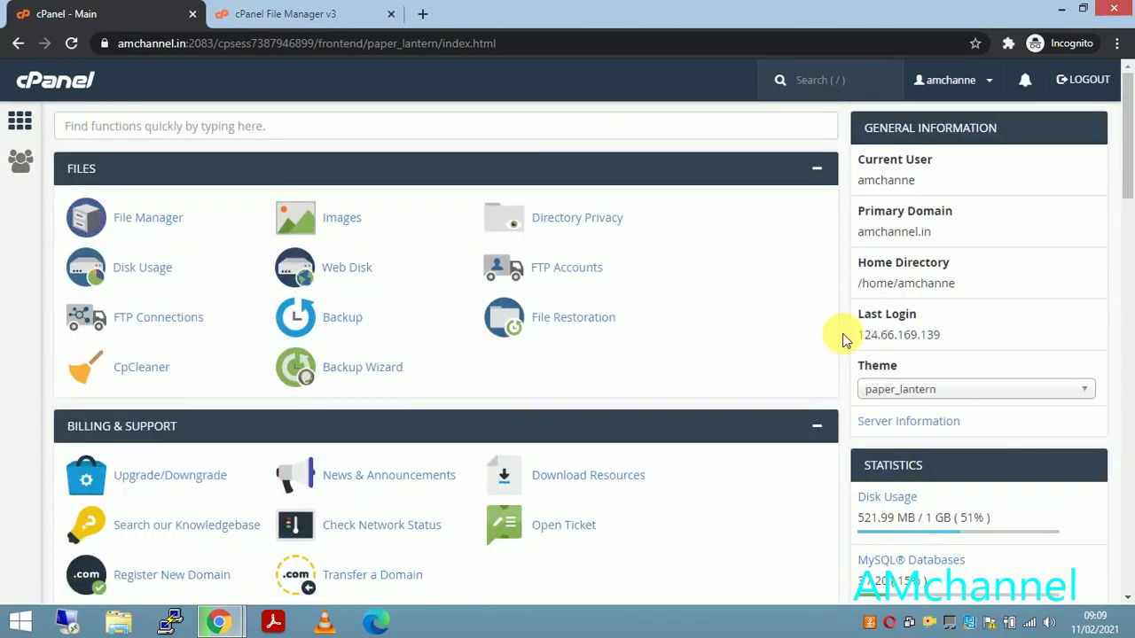